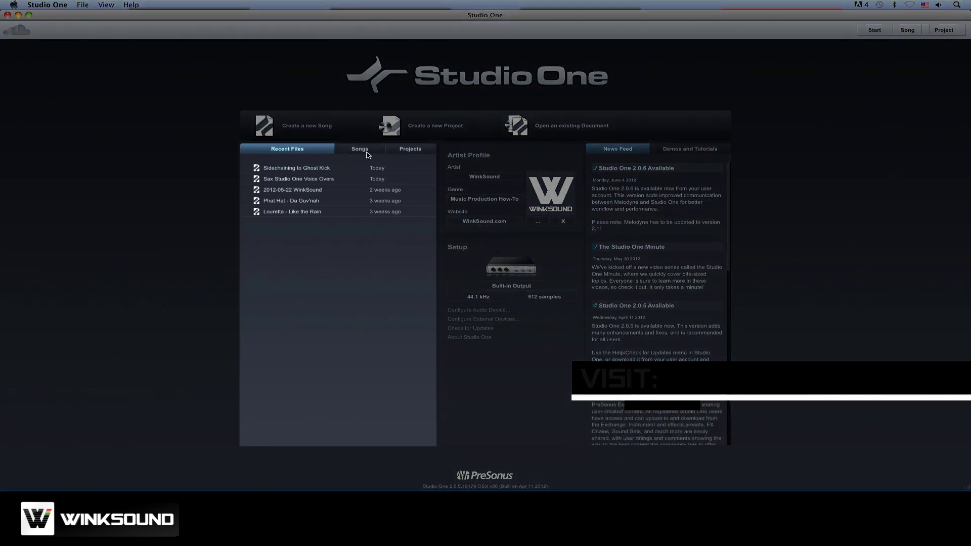
# Browse the Start page's Songs and Projects lists, then scroll through Recent Files and the News Feed
pyautogui.click(379, 155)
pyautogui.click(400, 150)
pyautogui.click(302, 150)
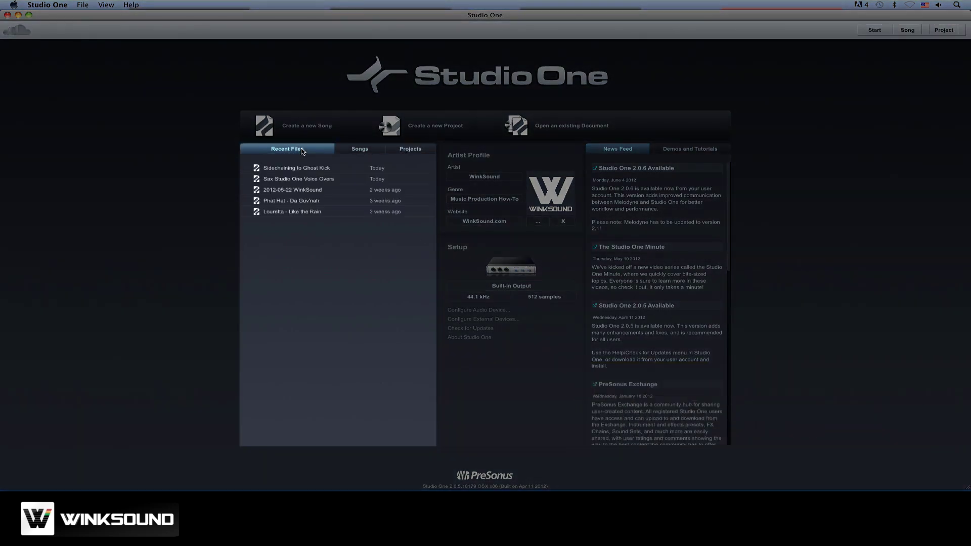
pyautogui.scroll(-6, 730, 211)
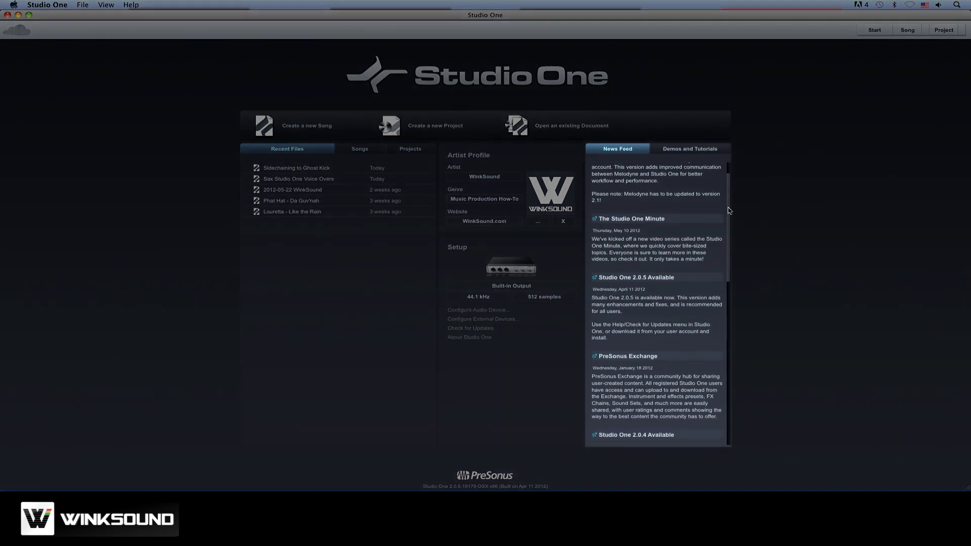
pyautogui.scroll(-3, 730, 210)
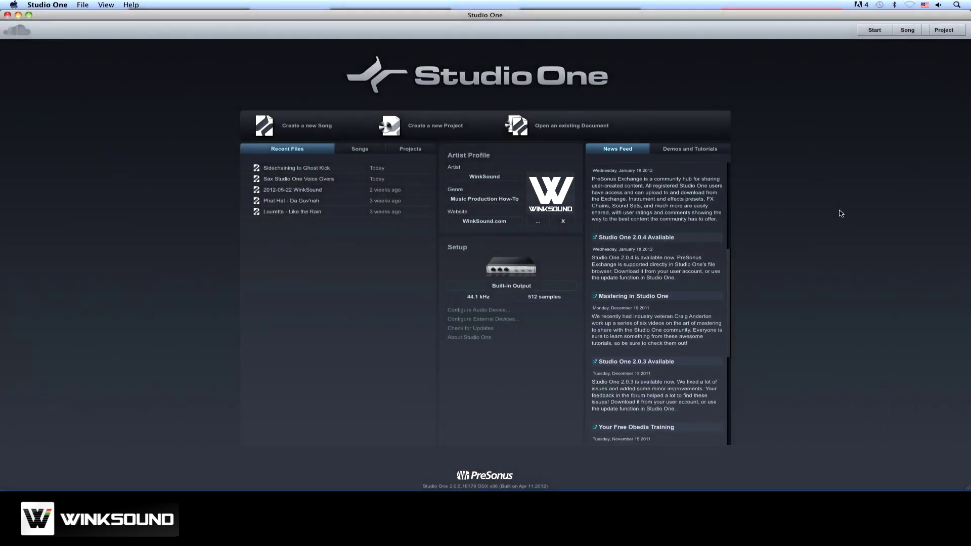
# Create a new empty song titled 'Ovreview Studio One 2'
pyautogui.click(295, 126)
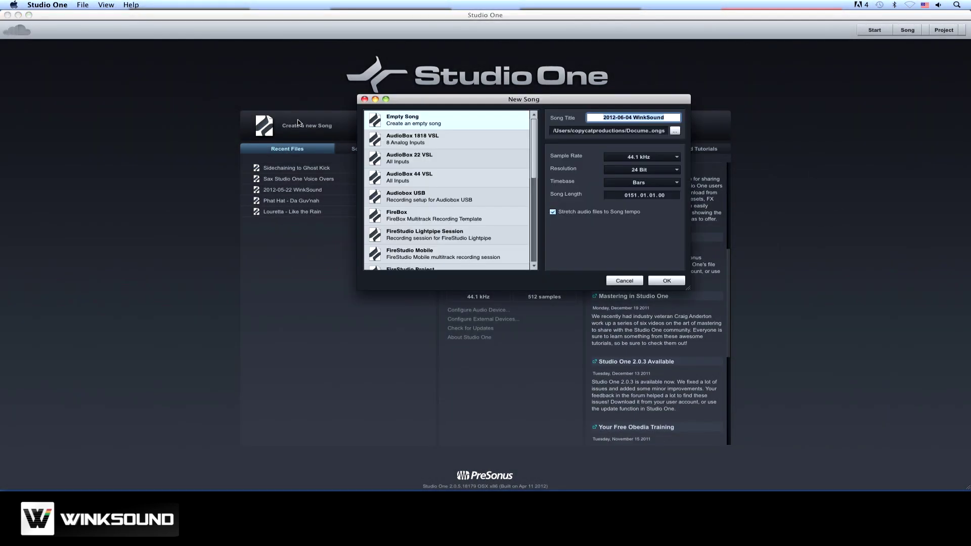
pyautogui.write('0')
pyautogui.write('vreview Studio One')
pyautogui.press('Return')
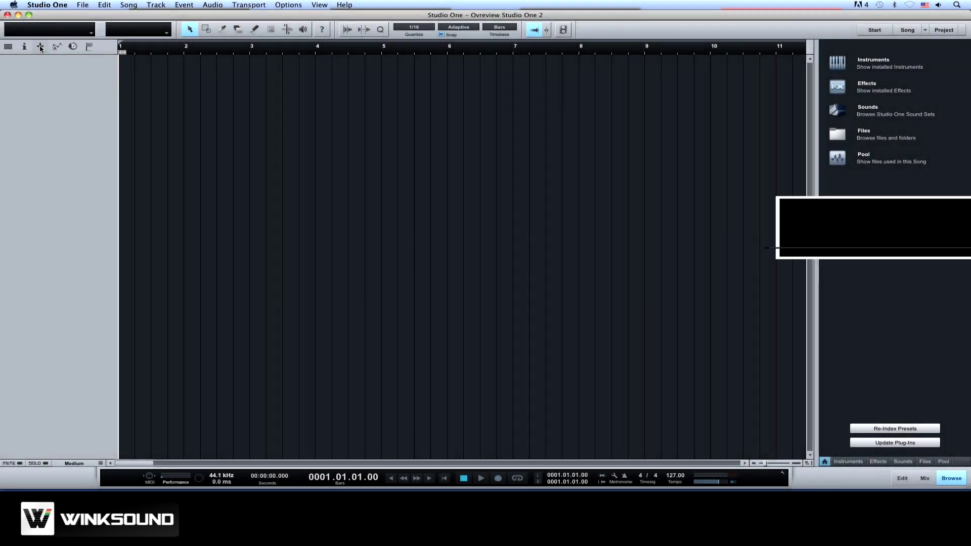
# Add one audio track with Mono format to the song
pyautogui.click(40, 46)
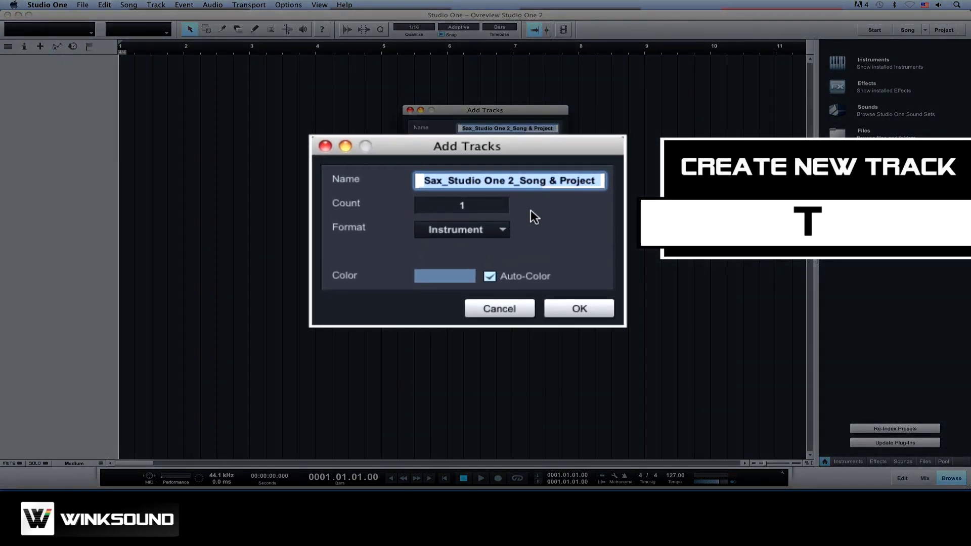
pyautogui.click(502, 228)
pyautogui.click(487, 249)
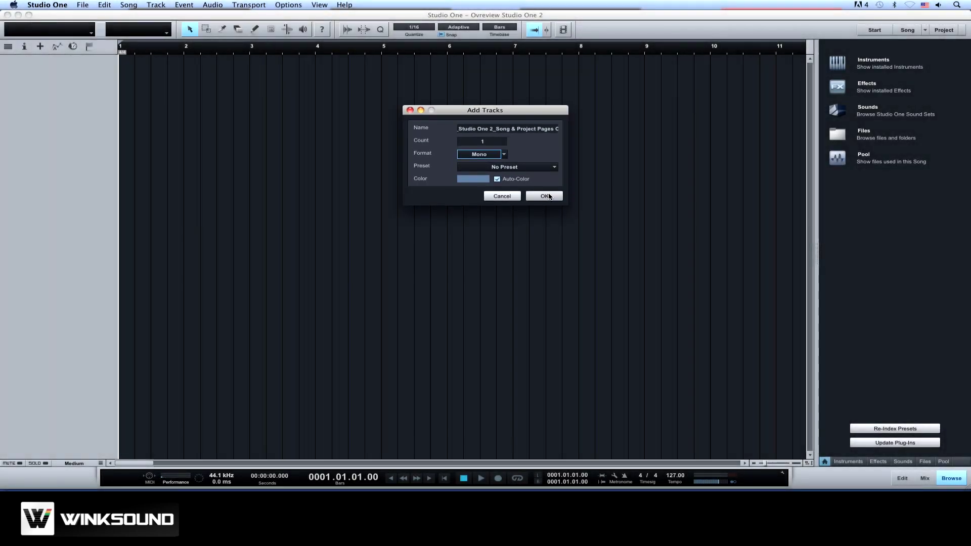
pyautogui.click(551, 197)
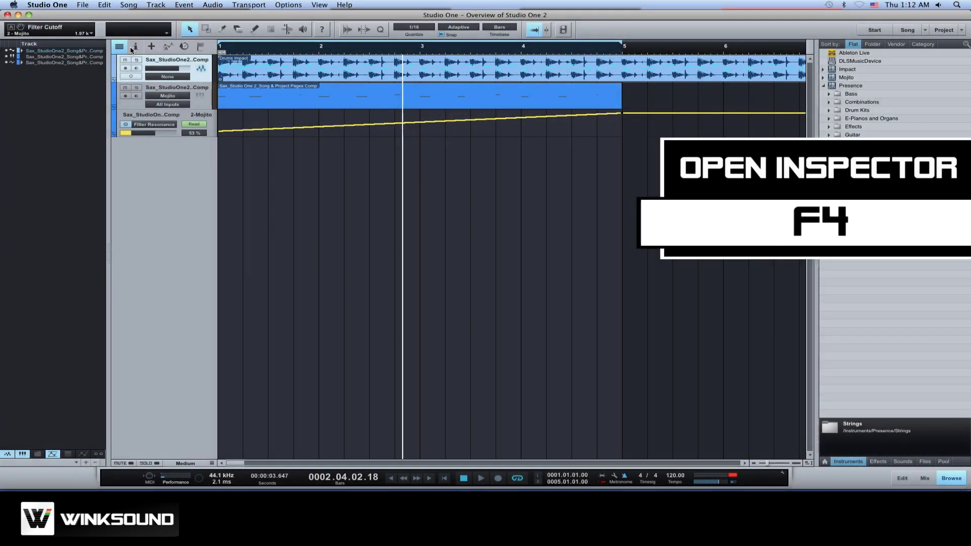
# Show the Inspector panel with track and event settings beside the track list
pyautogui.click(132, 49)
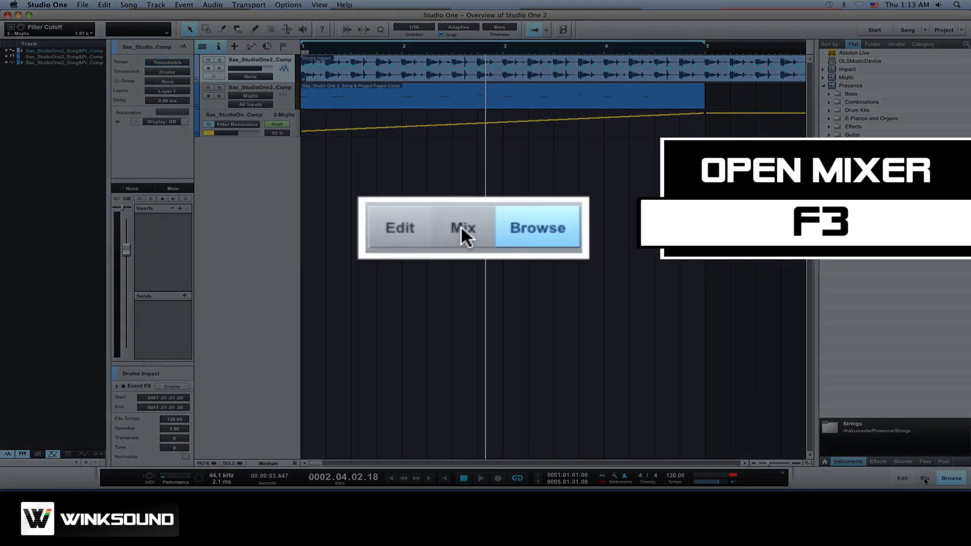
# Open the mixer console, detach it into a floating window and maximize it
pyautogui.click(925, 479)
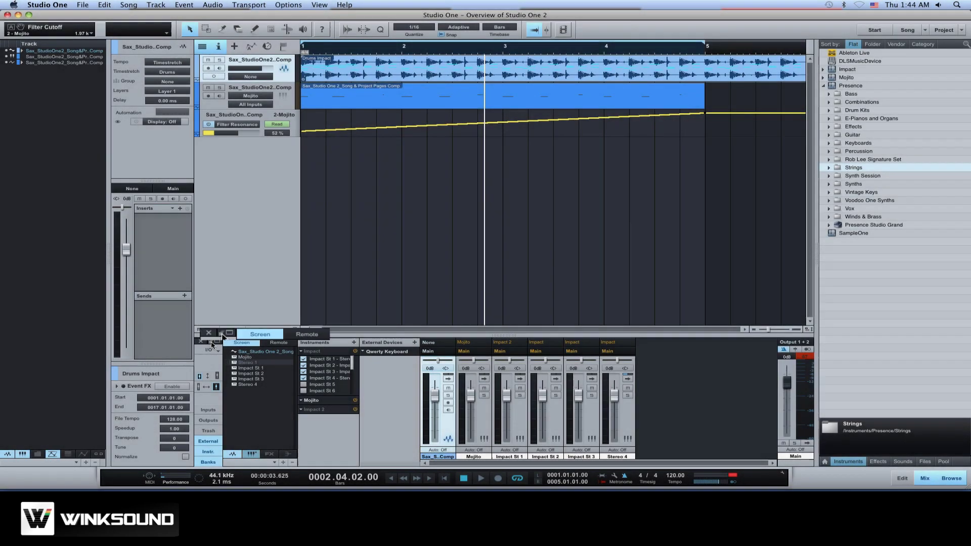
pyautogui.click(213, 344)
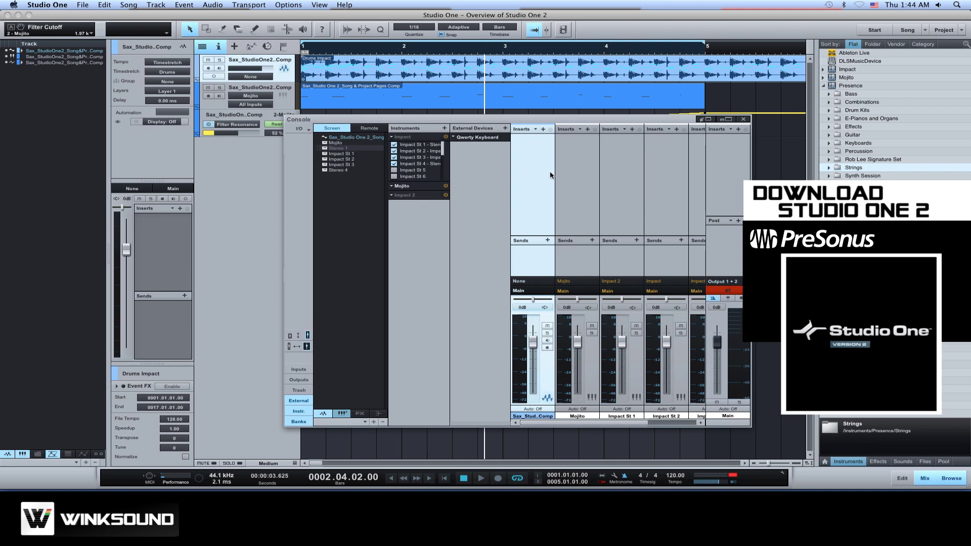
pyautogui.click(726, 121)
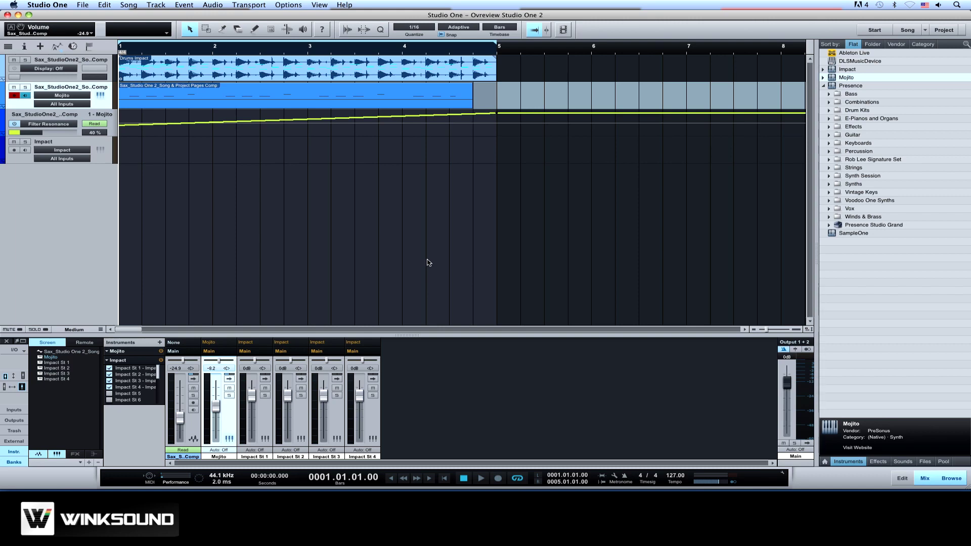
# Open the editor on the Drums Impact event, then show the Sax part in the piano roll
pyautogui.click(299, 74)
pyautogui.press('F2')
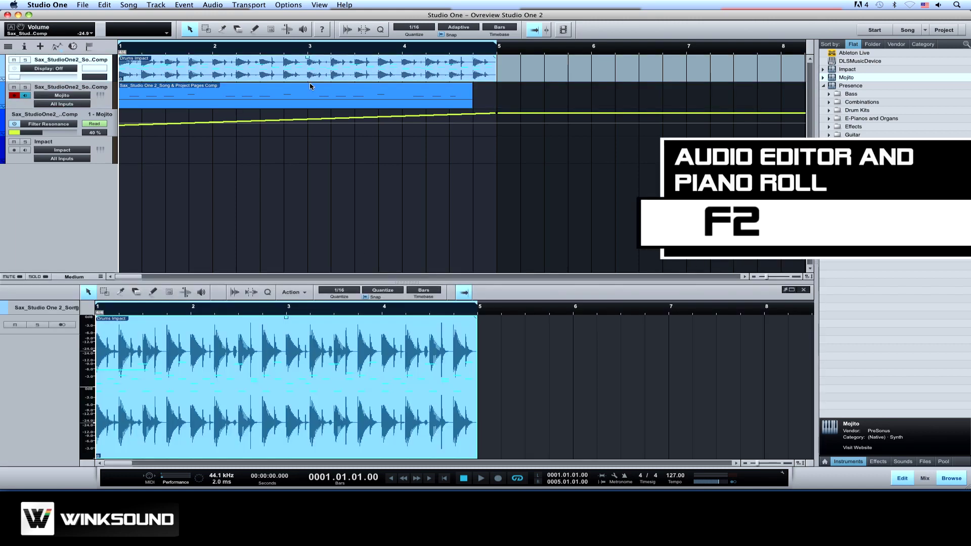
pyautogui.click(311, 87)
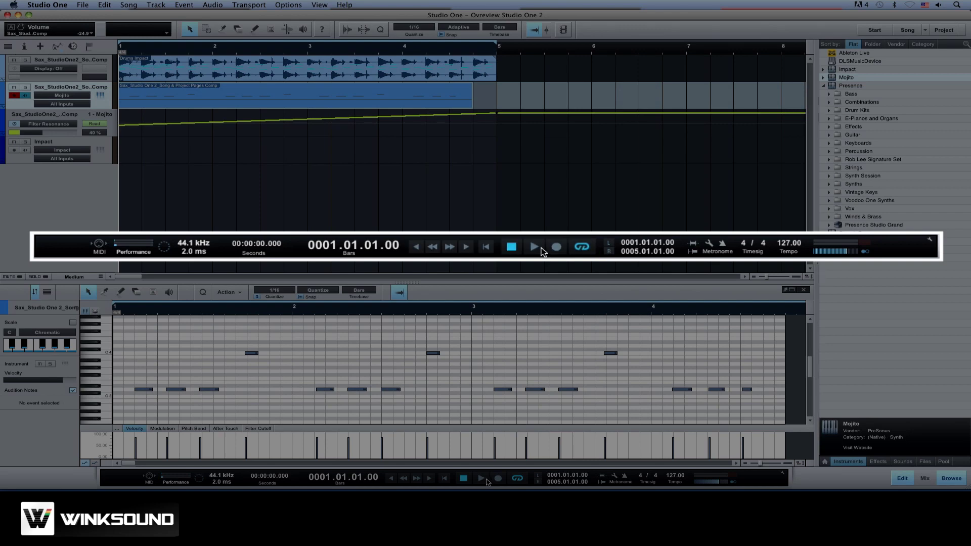
# Set the song tempo to 130 BPM and briefly open the MIDI monitor
pyautogui.click(787, 245)
pyautogui.write('130')
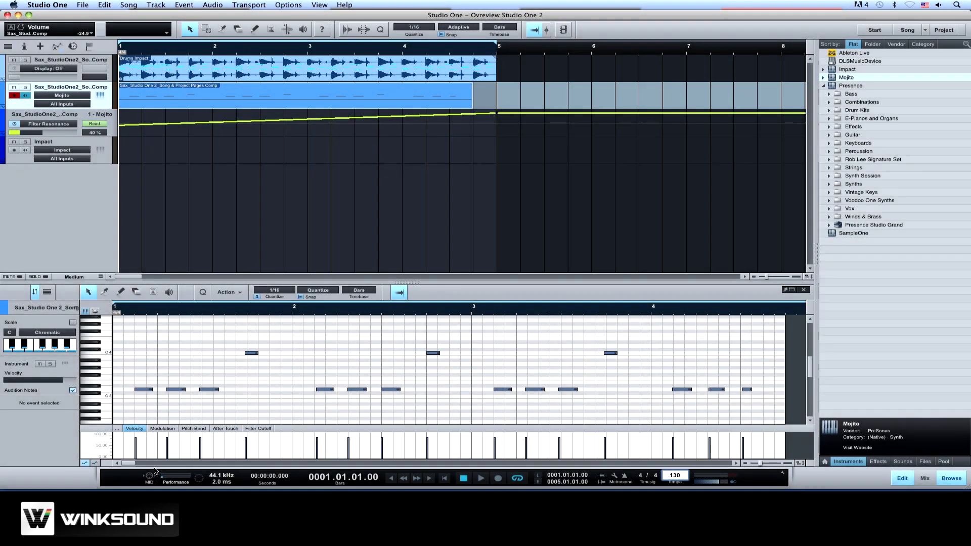
pyautogui.click(149, 476)
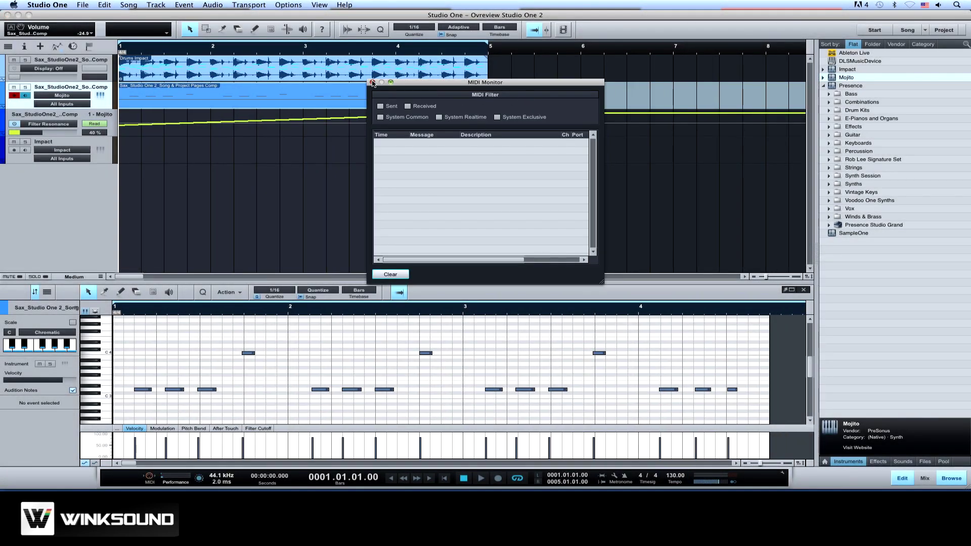
pyautogui.click(373, 82)
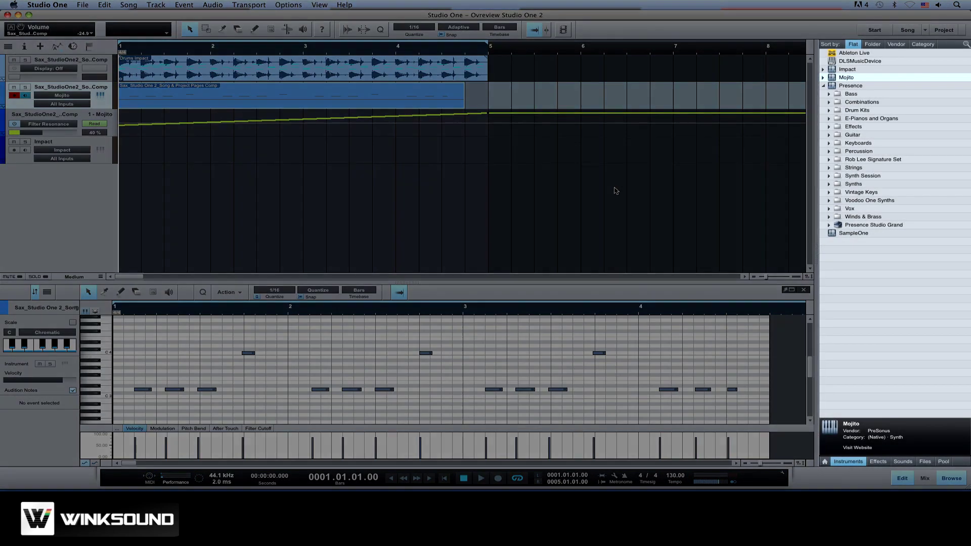
# Drag Impact from the browser's Instruments into the arrangement to add a drum instrument track
pyautogui.click(825, 462)
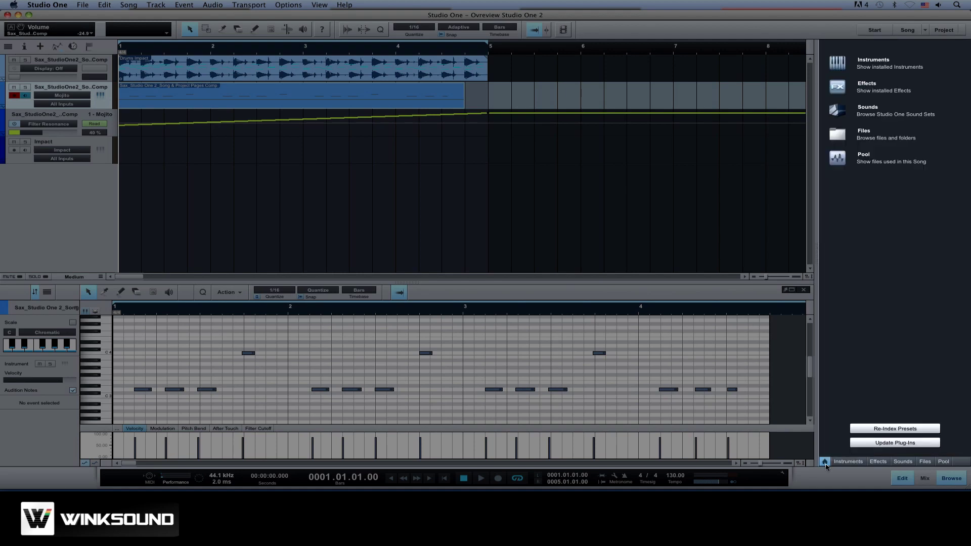
pyautogui.click(860, 61)
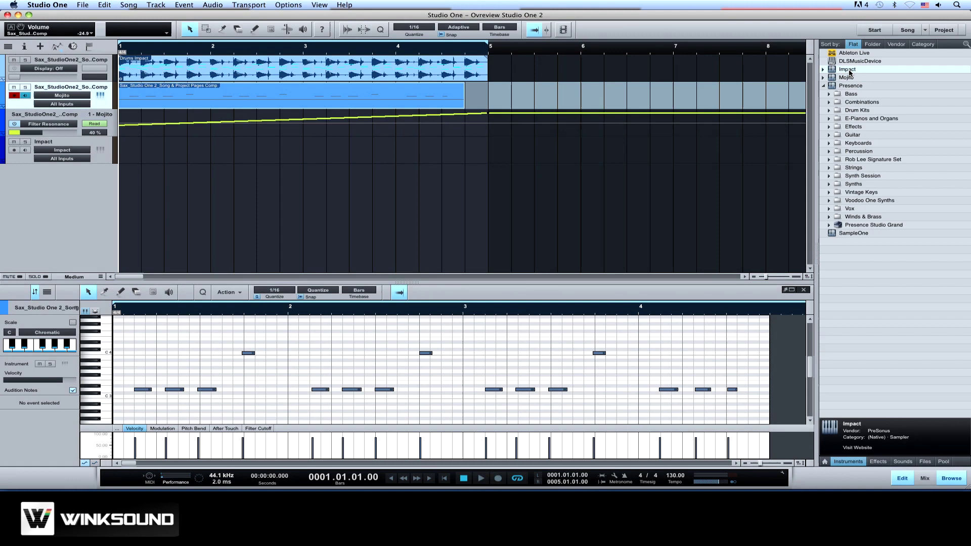
pyautogui.moveTo(848, 71); pyautogui.dragTo(657, 205)
pyautogui.moveTo(595, 162); pyautogui.dragTo(538, 110)
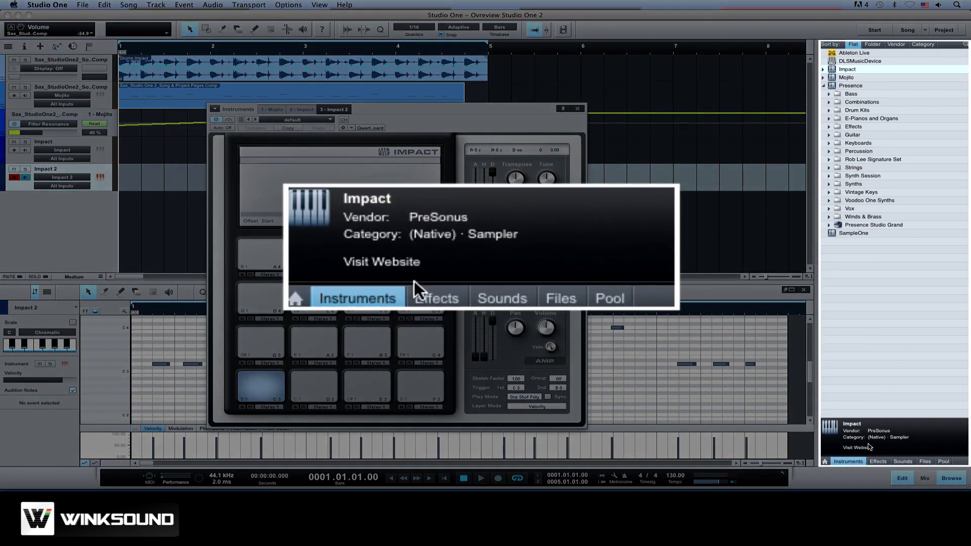
# Browse the Effects, Sounds, Files and Pool tabs, then list the currently open songs
pyautogui.click(878, 462)
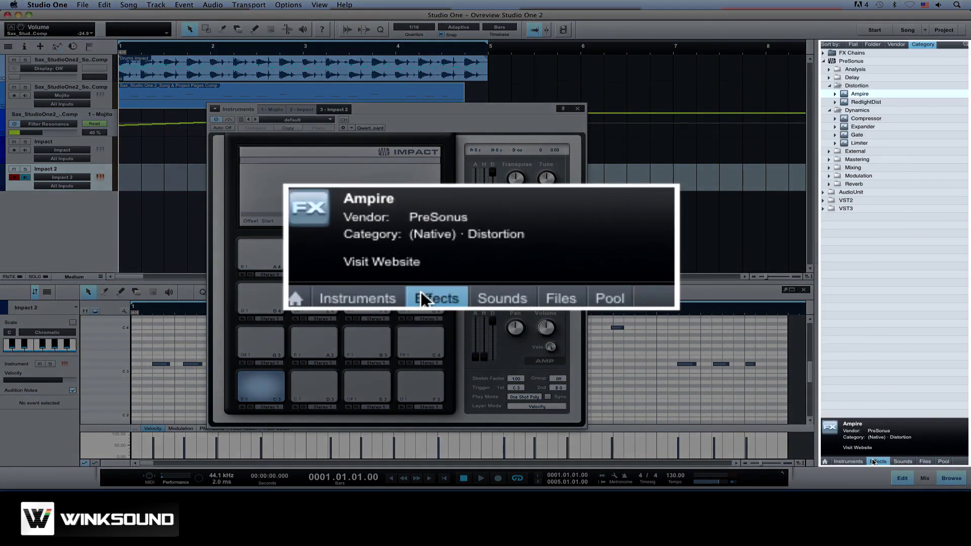
pyautogui.click(903, 461)
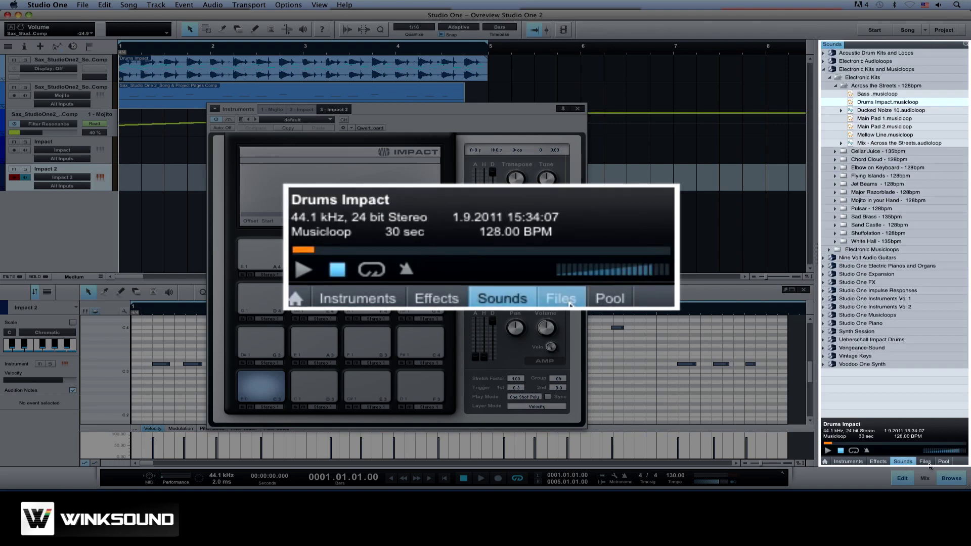
pyautogui.click(925, 461)
pyautogui.click(943, 462)
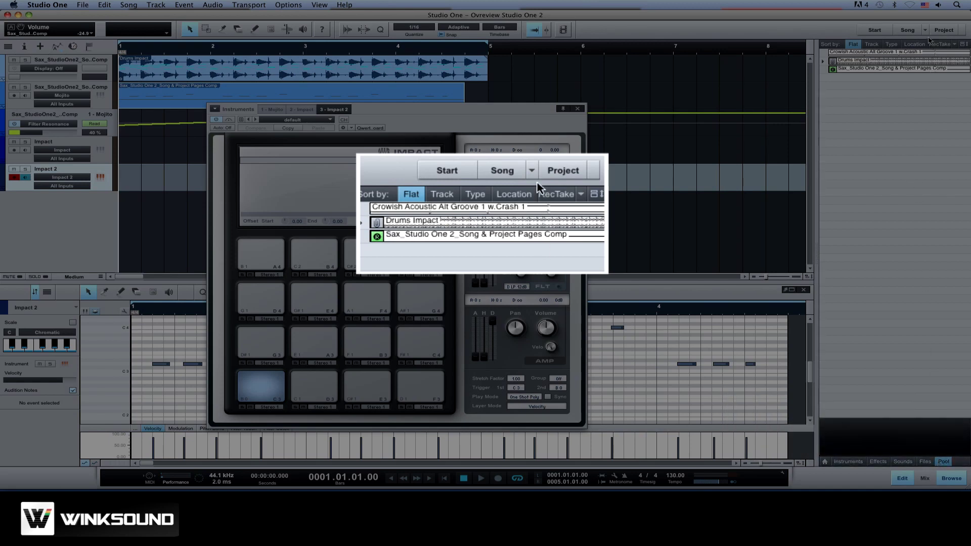
pyautogui.click(927, 31)
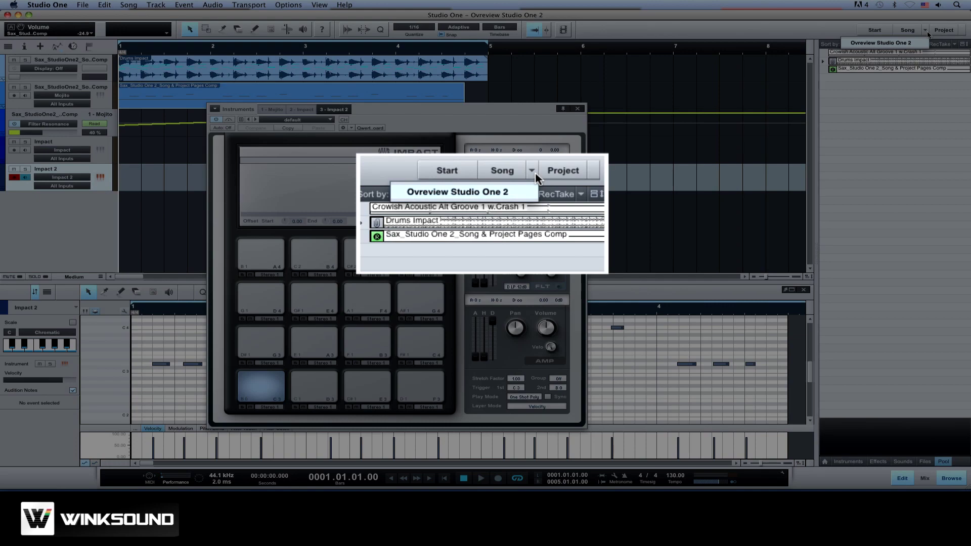
# Switch to 'Link Song and Project Pages', then 'Phat Hat - Da Guv'nah', and check open projects
pyautogui.click(928, 33)
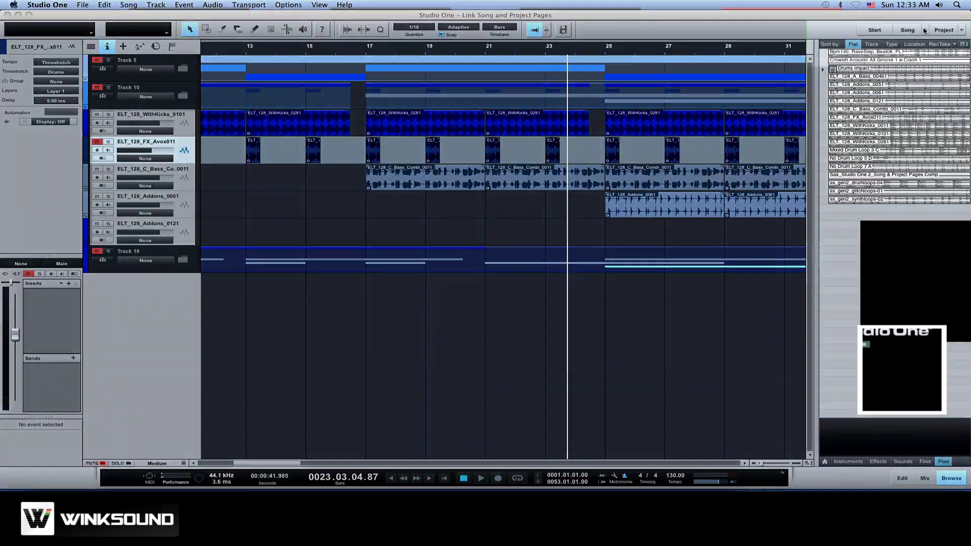
pyautogui.click(925, 31)
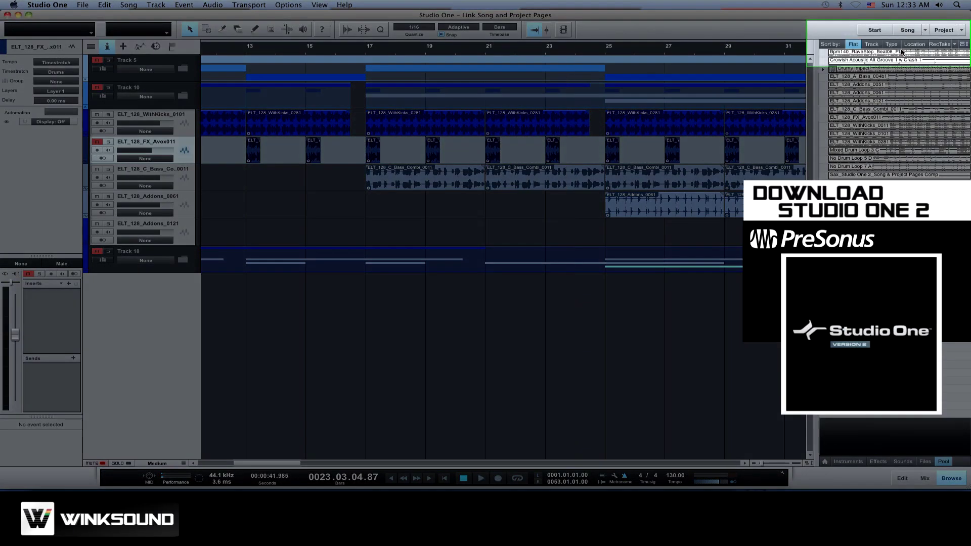
pyautogui.click(903, 49)
pyautogui.click(942, 29)
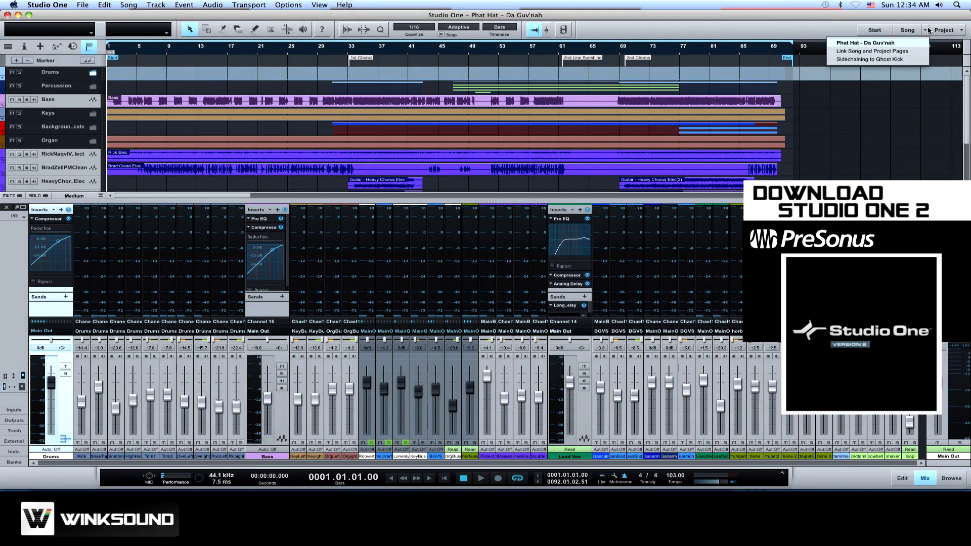
pyautogui.click(905, 62)
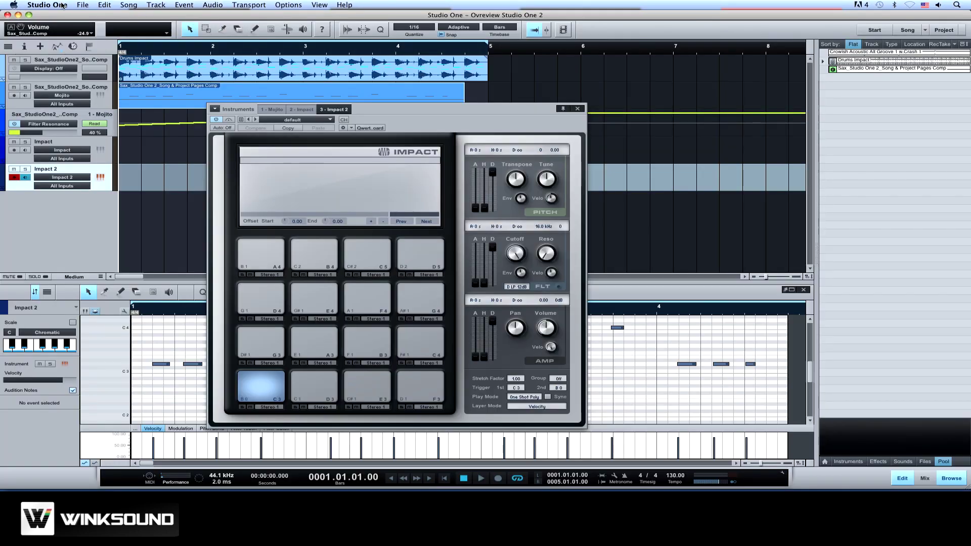
pyautogui.click(62, 5)
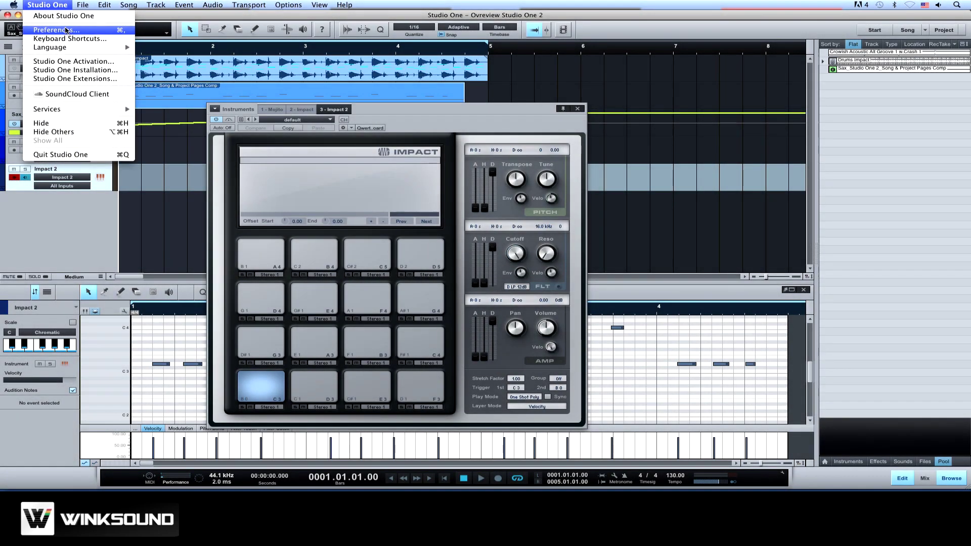
# In Audio Setup preferences, toggle the CPU core checkboxes so all cores remain enabled, then confirm
pyautogui.click(65, 31)
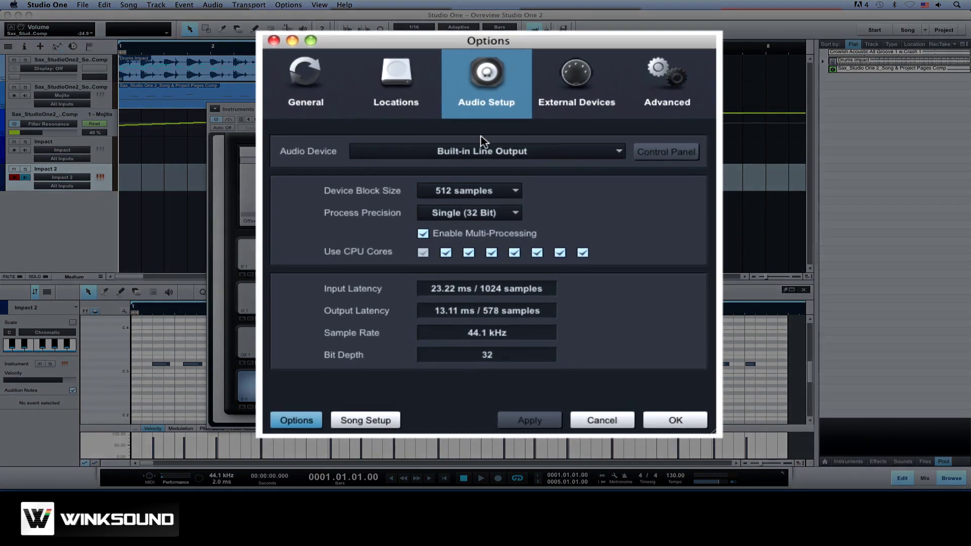
pyautogui.click(469, 254)
pyautogui.click(491, 253)
pyautogui.click(446, 252)
pyautogui.click(469, 253)
pyautogui.click(519, 223)
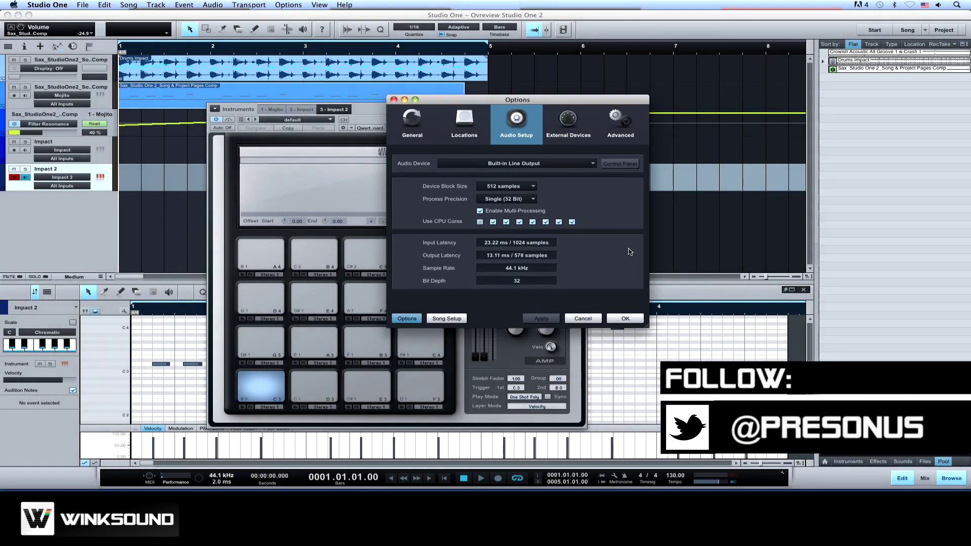
pyautogui.click(626, 318)
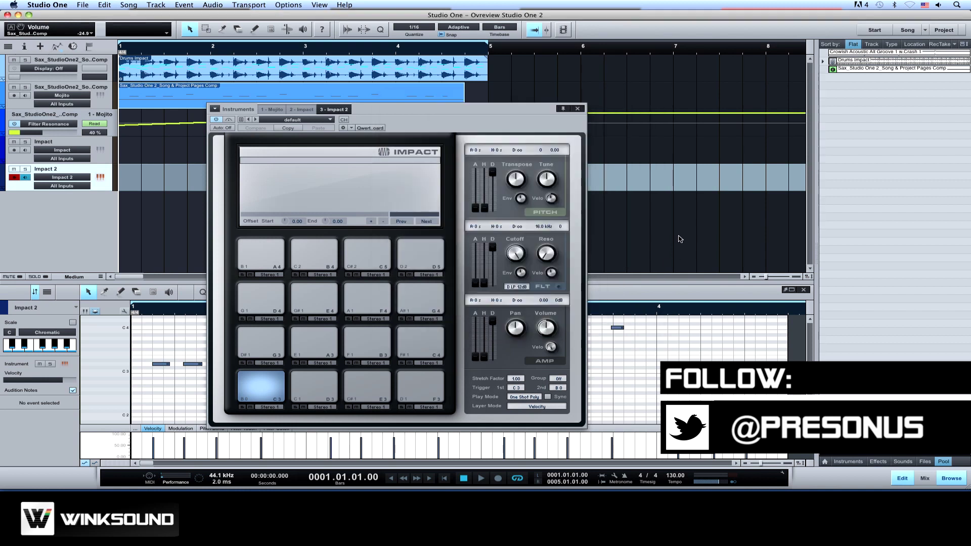